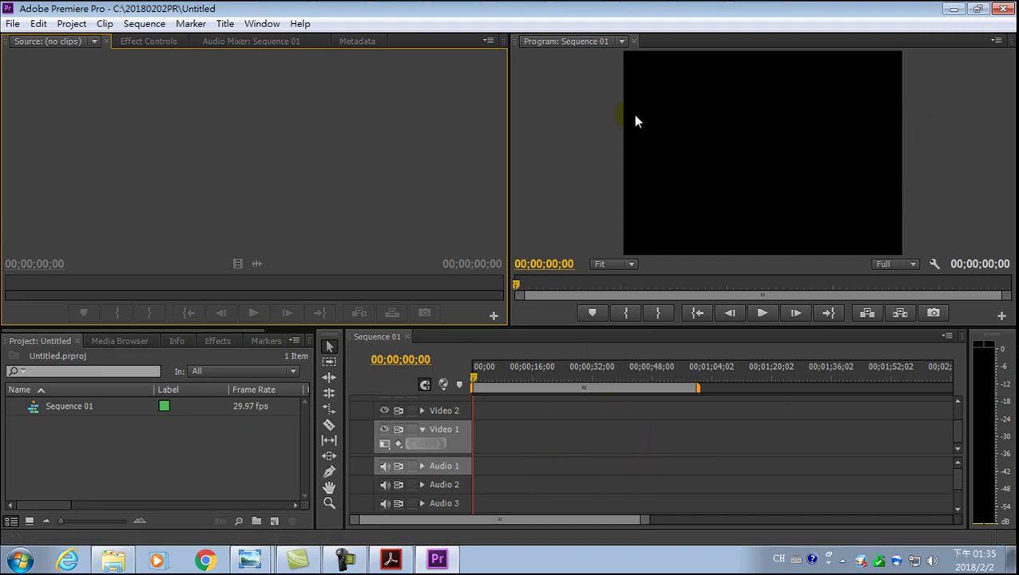
- Drag the Source/Program divider far left, then partway back, leaving the Source monitor slightly narrower
{"action": "left_click", "coordinate": [897, 120]}
{"action": "left_click", "coordinate": [482, 185]}
{"action": "left_click", "coordinate": [511, 175]}
{"action": "left_click_drag", "start_coordinate": [510, 181], "coordinate": [315, 183]}
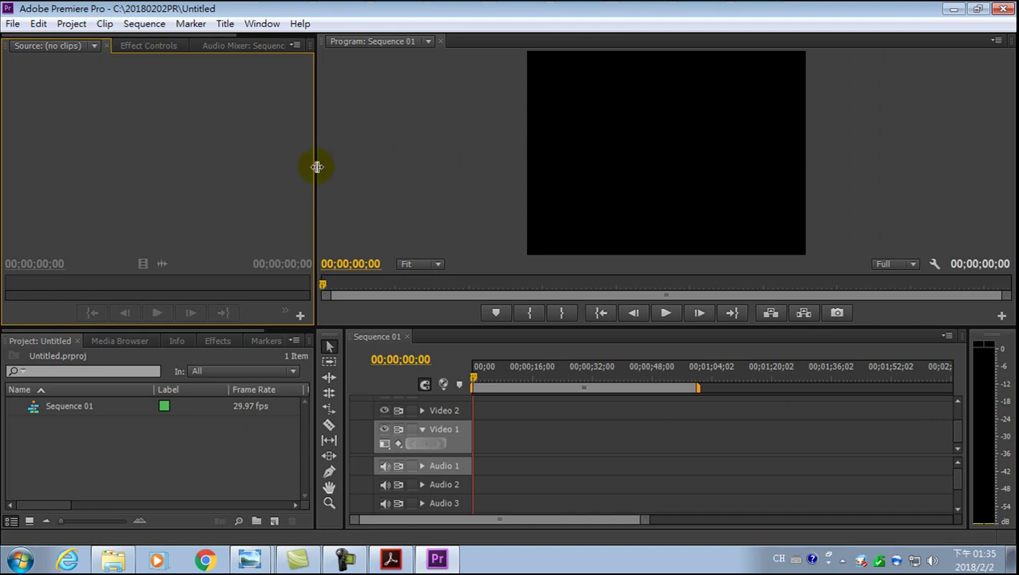
{"action": "left_click_drag", "start_coordinate": [316, 166], "coordinate": [438, 170]}
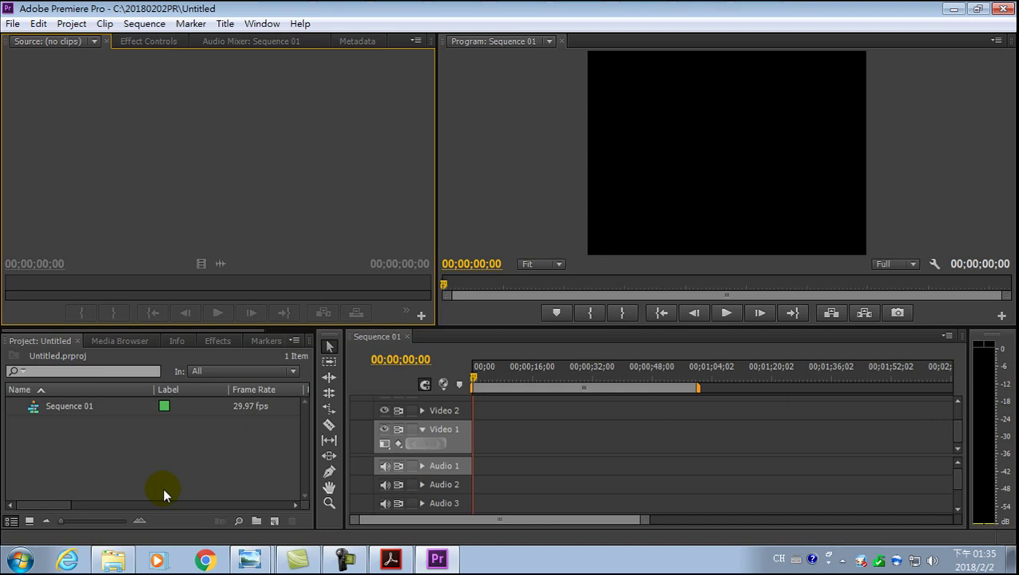
- Import all seven files from C:\20180202-PR-中科, including 01跑街1.MOV and 03籃球.MOV, into the Project panel
{"action": "double_click", "coordinate": [129, 454]}
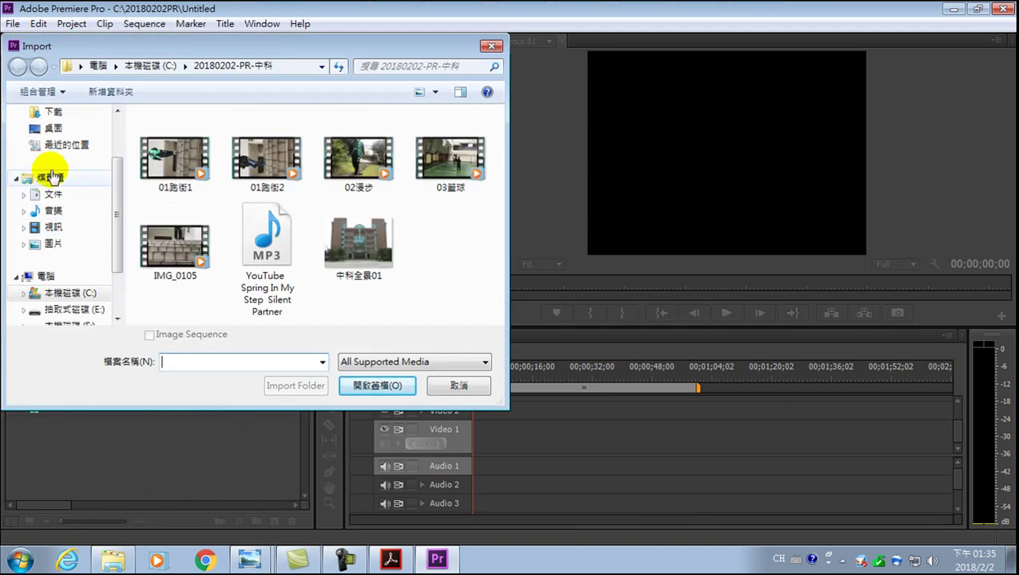
{"action": "scroll", "coordinate": [116, 195], "scroll_direction": "up", "scroll_amount": 3}
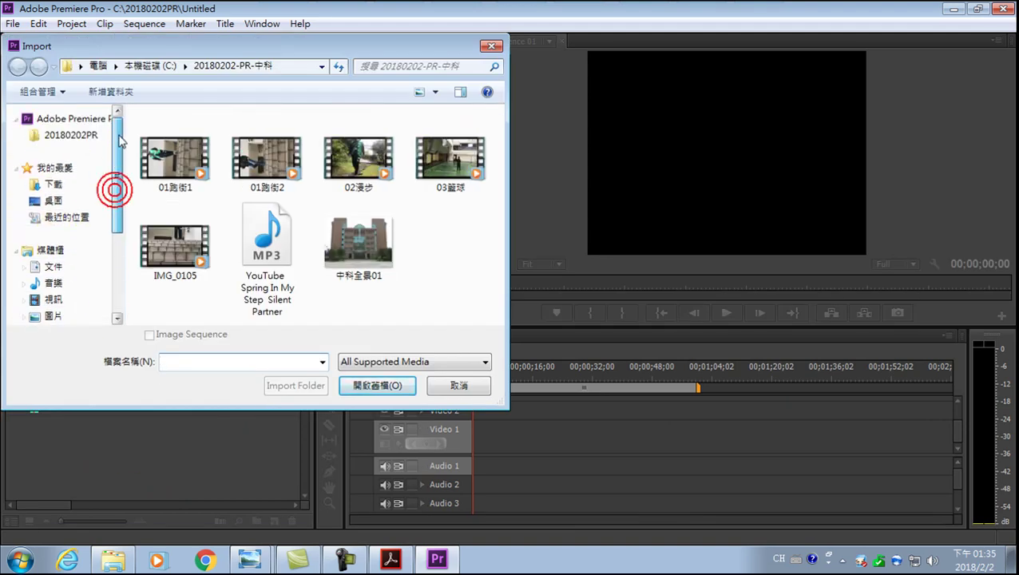
{"action": "left_click", "coordinate": [61, 138]}
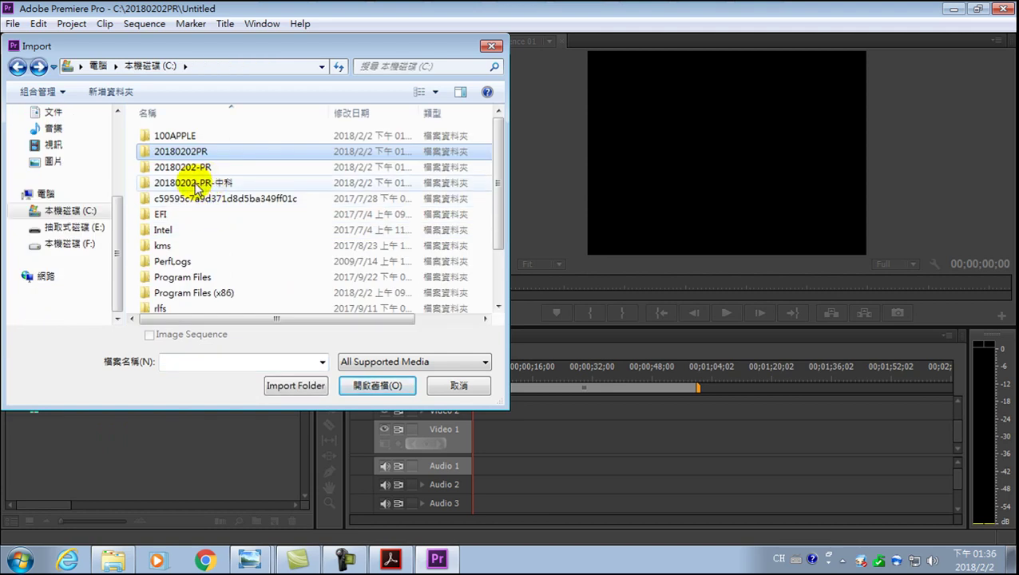
{"action": "double_click", "coordinate": [220, 184]}
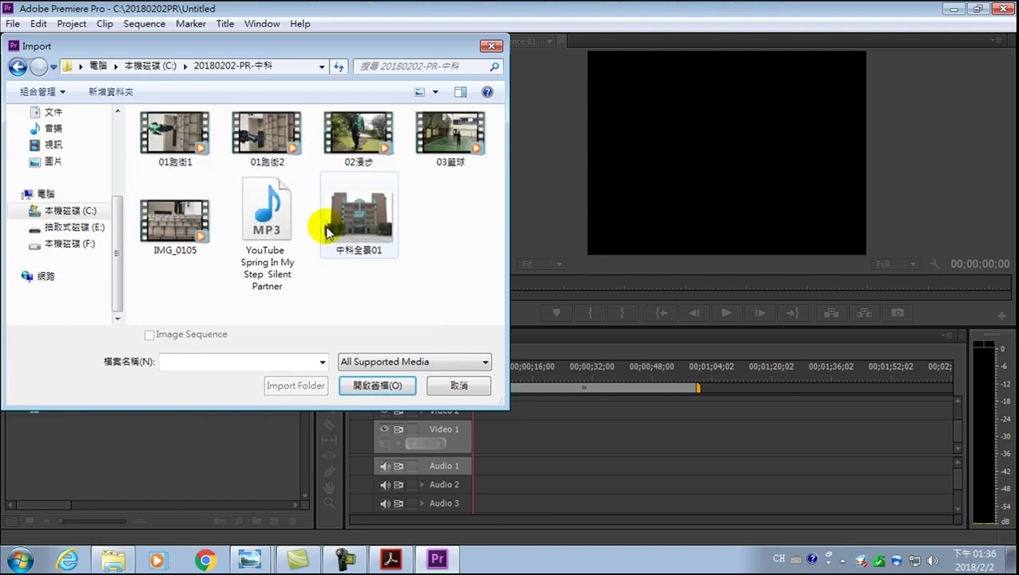
{"action": "left_click_drag", "start_coordinate": [460, 303], "coordinate": [142, 119]}
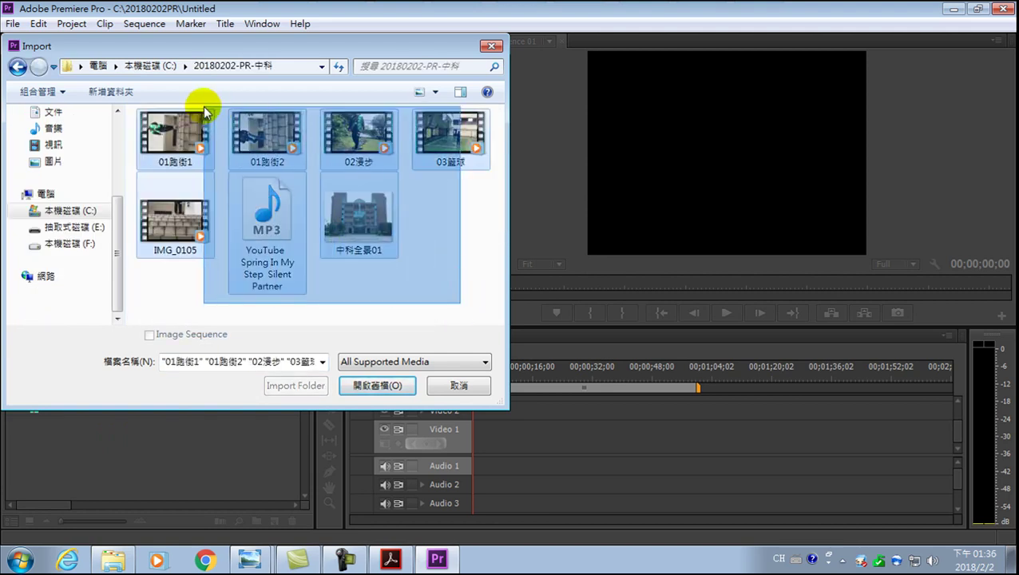
{"action": "left_click", "coordinate": [377, 385]}
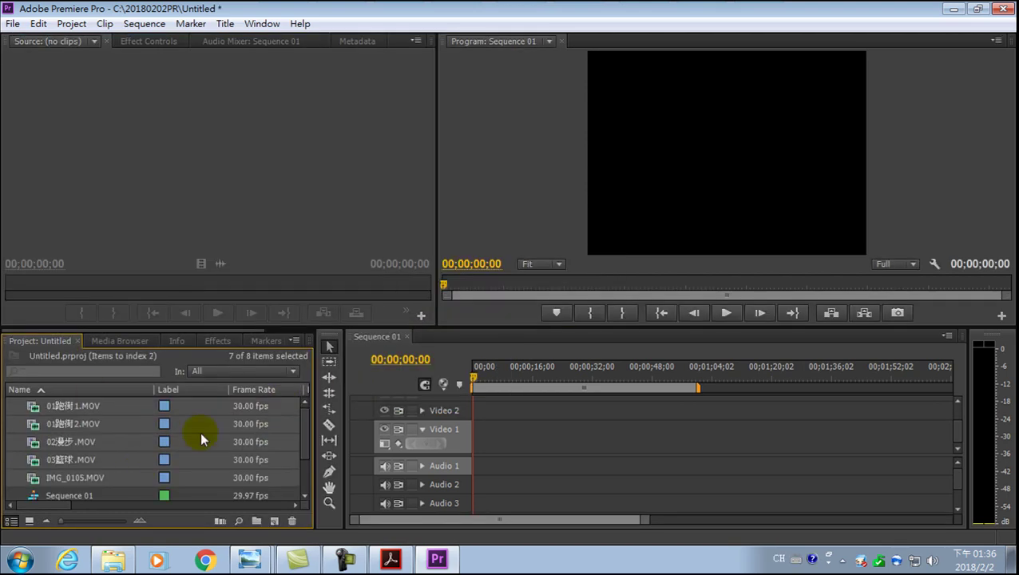
{"action": "left_click", "coordinate": [11, 524]}
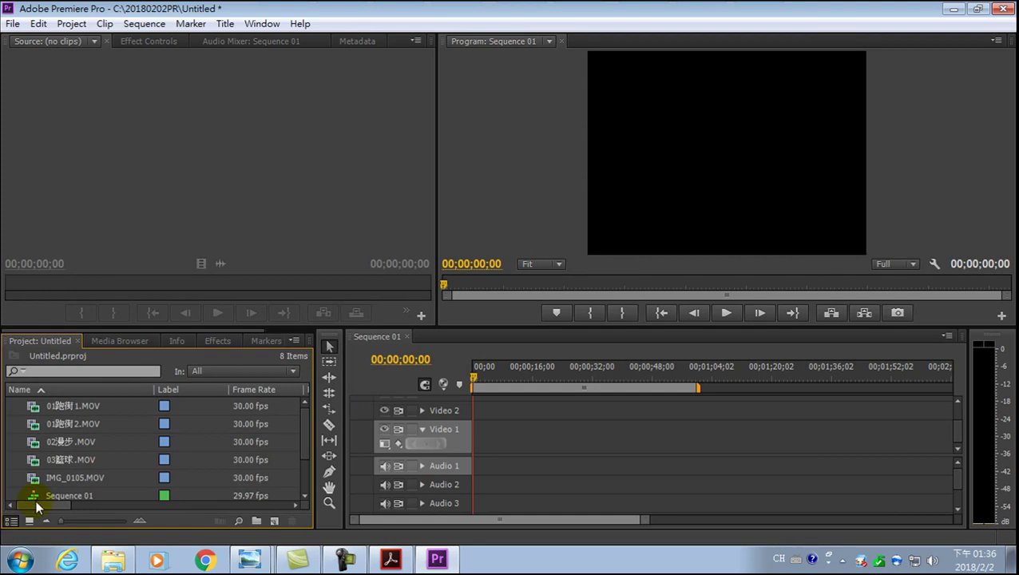
{"action": "left_click", "coordinate": [29, 520]}
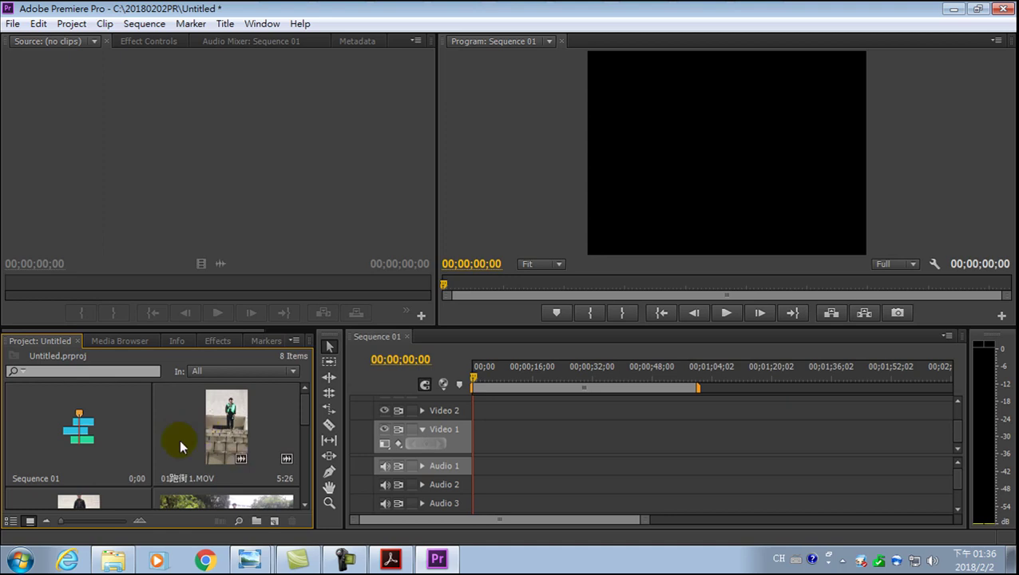
{"action": "mouse_move", "coordinate": [303, 408]}
{"action": "left_mouse_down"}
{"action": "mouse_move", "coordinate": [303, 455]}
{"action": "mouse_move", "coordinate": [302, 387]}
{"action": "left_mouse_up"}
{"action": "left_click", "coordinate": [11, 520]}
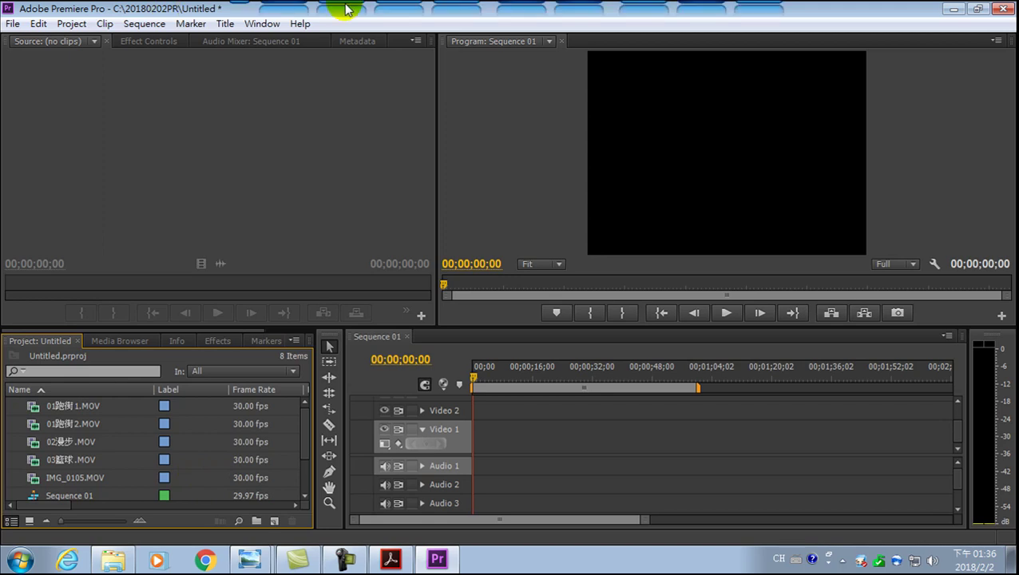
{"action": "mouse_move", "coordinate": [343, 2]}
{"action": "left_click", "coordinate": [275, 24]}
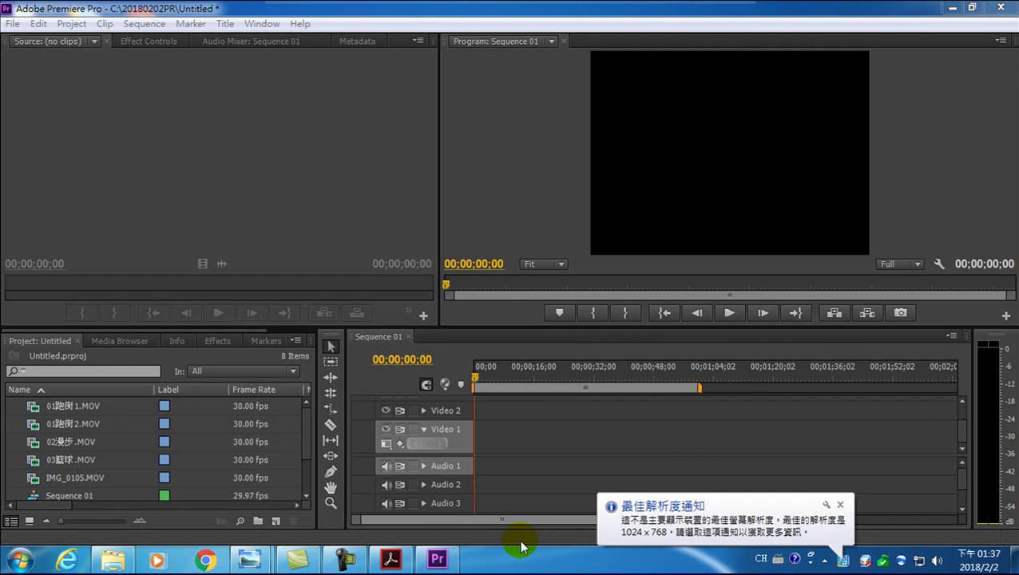
{"action": "left_click", "coordinate": [763, 505]}
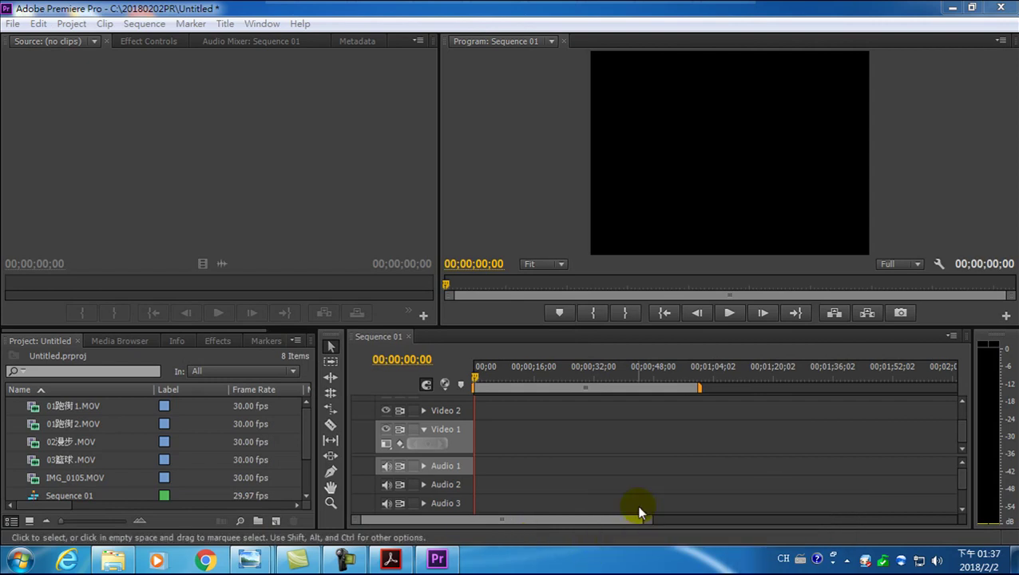